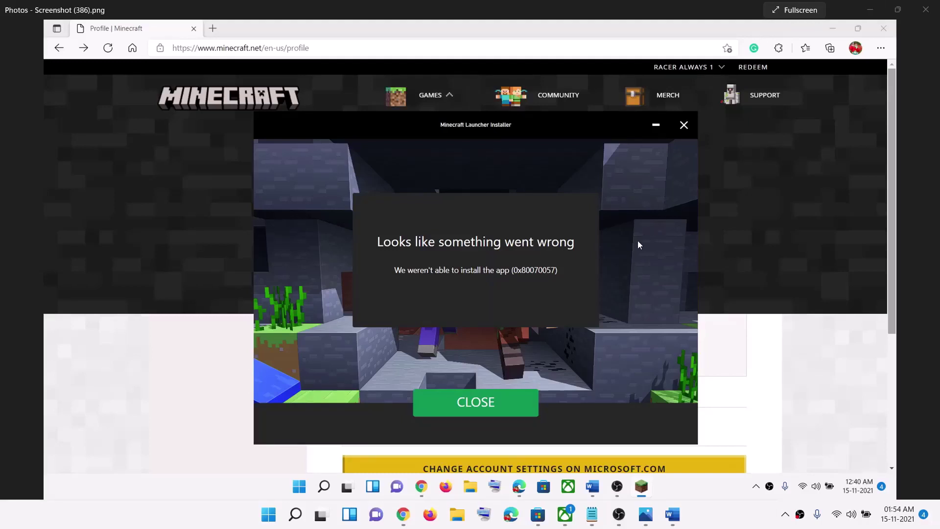
Look over the 0x80070057 error screenshot, then read Step 1 in the Word fix document
scroll(720, 283, "up", 6)
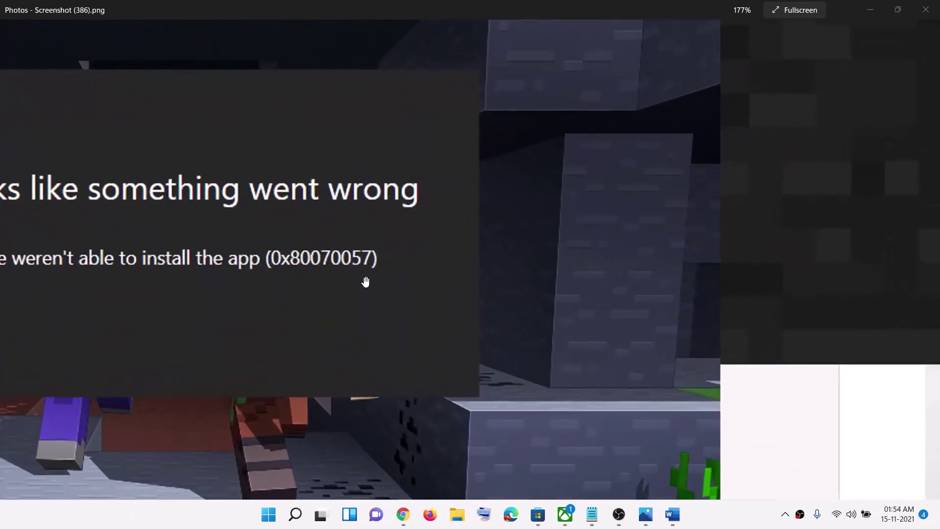
left_click_drag(366, 282, 664, 292)
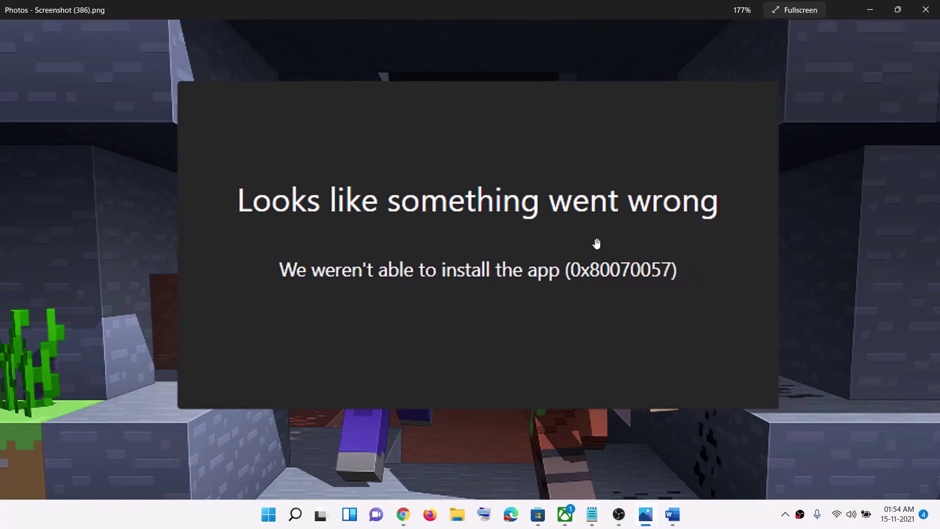
scroll(597, 243, "down", 5)
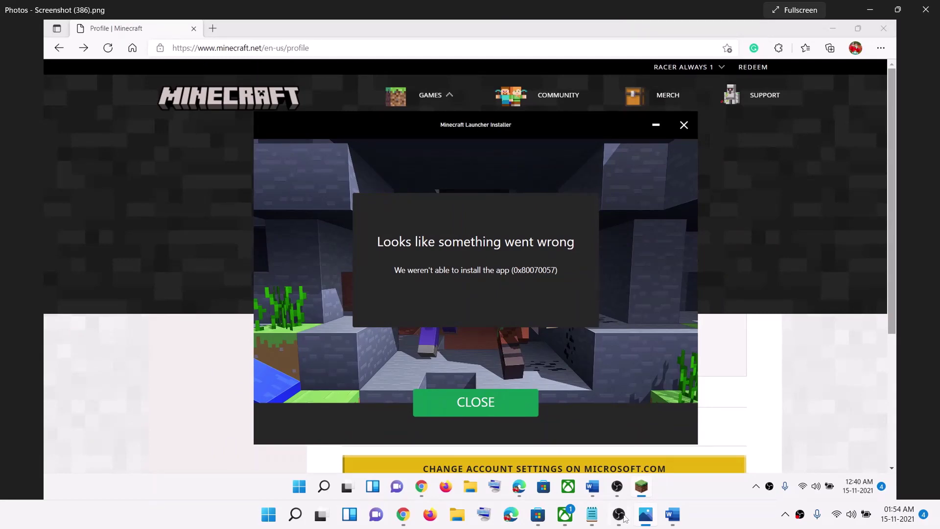
left_click(669, 519)
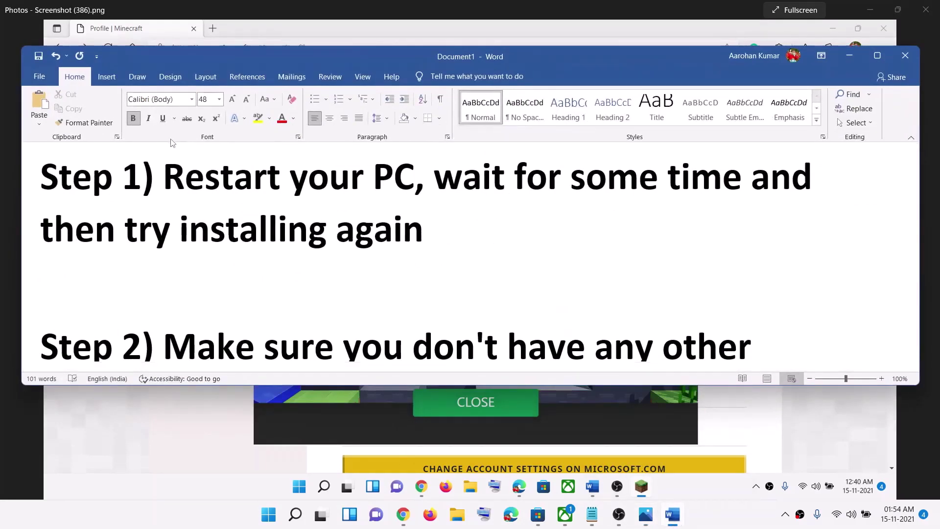
left_click_drag(176, 172, 511, 179)
left_click(485, 230)
Check the Restart option in the Start power menu without restarting
left_click(271, 522)
left_click(635, 473)
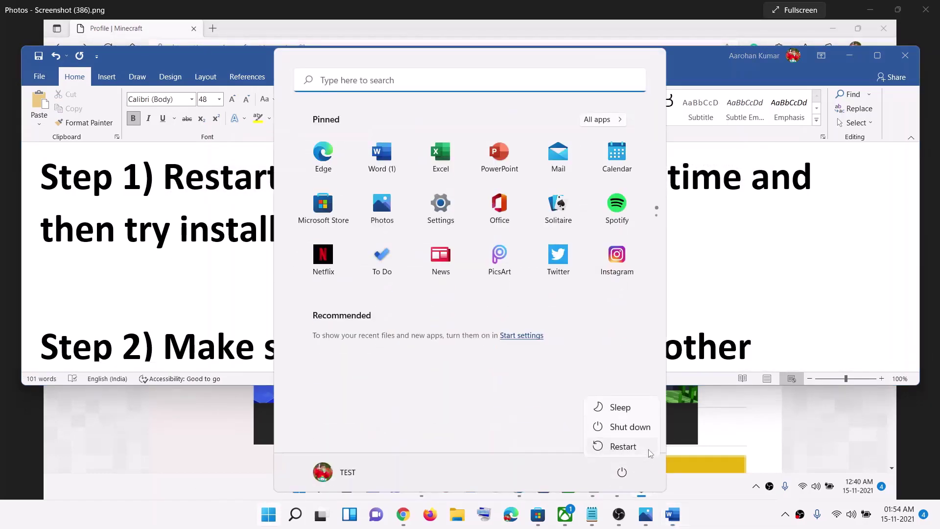
key("Escape")
key("Escape")
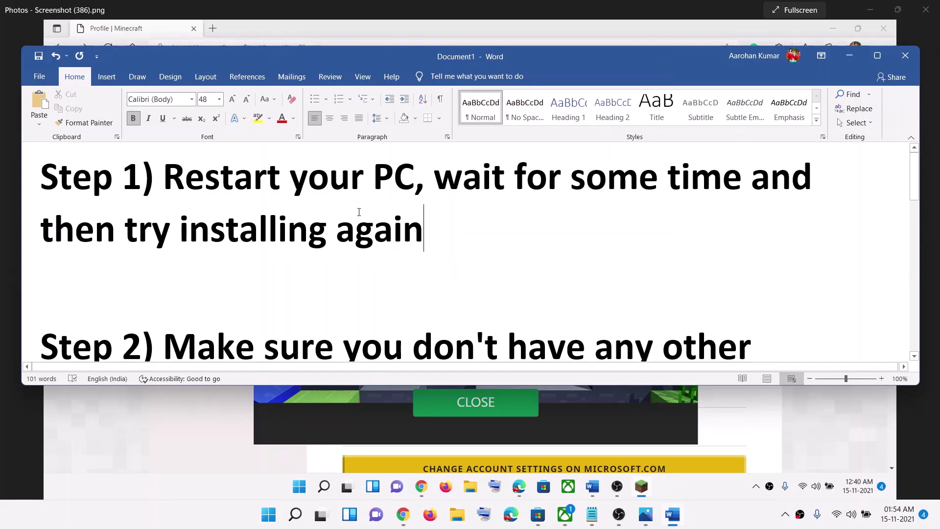
Highlight Step 1's advice to wait for some time, then try installing again
left_click_drag(465, 173, 700, 170)
left_click_drag(113, 224, 431, 230)
left_click(484, 235)
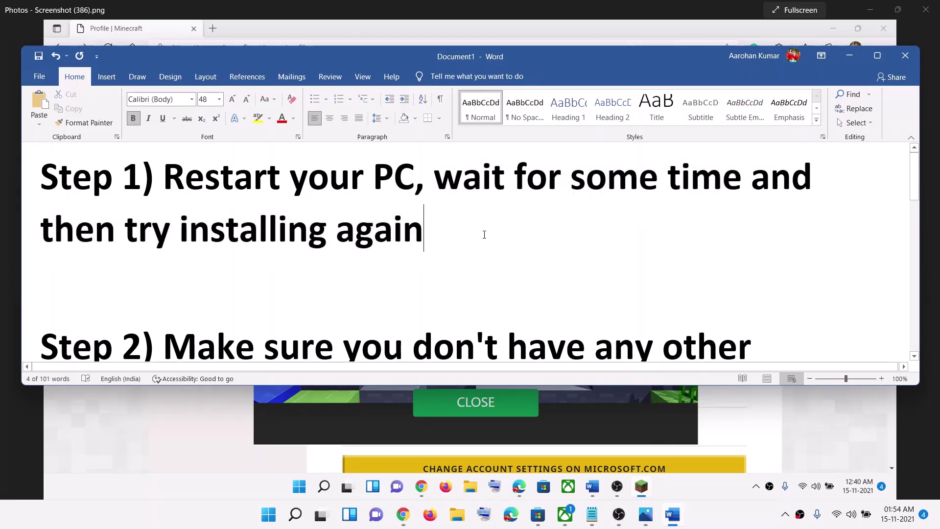
scroll(445, 266, "down", 5)
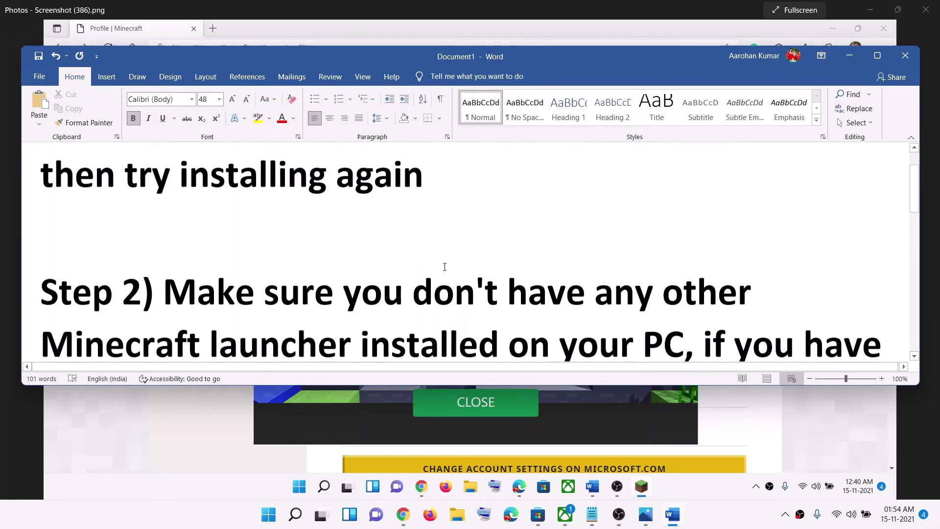
scroll(444, 266, "down", 1)
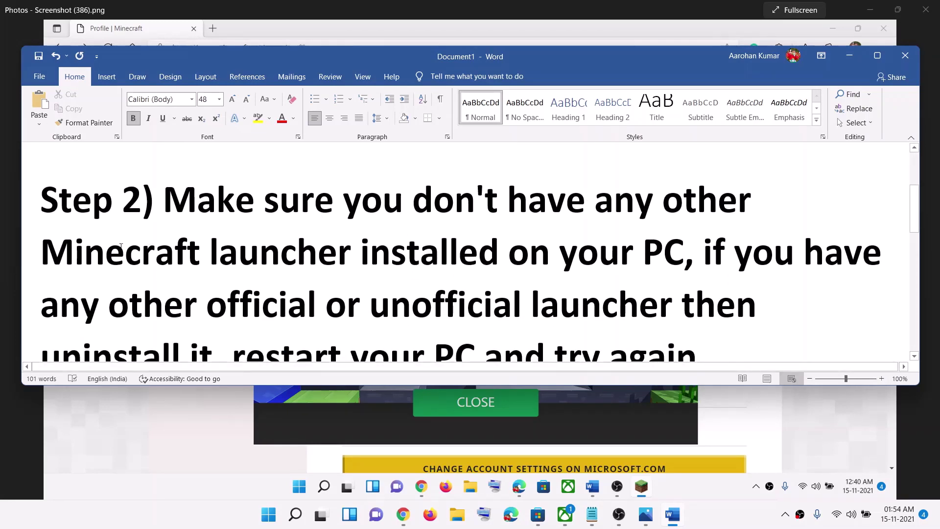
Read Step 2, highlighting the instruction to uninstall any other Minecraft launcher
left_click_drag(100, 246, 357, 252)
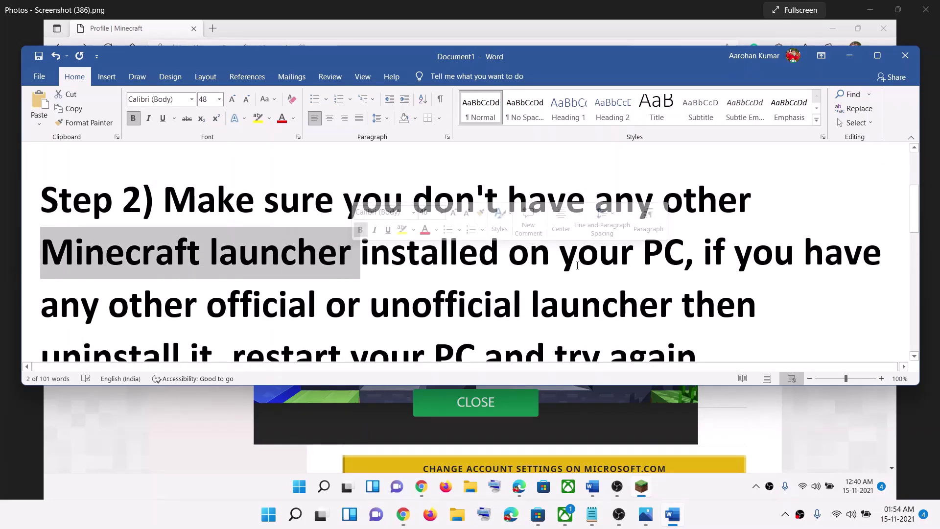
left_click_drag(561, 253, 643, 253)
left_click_drag(109, 303, 530, 305)
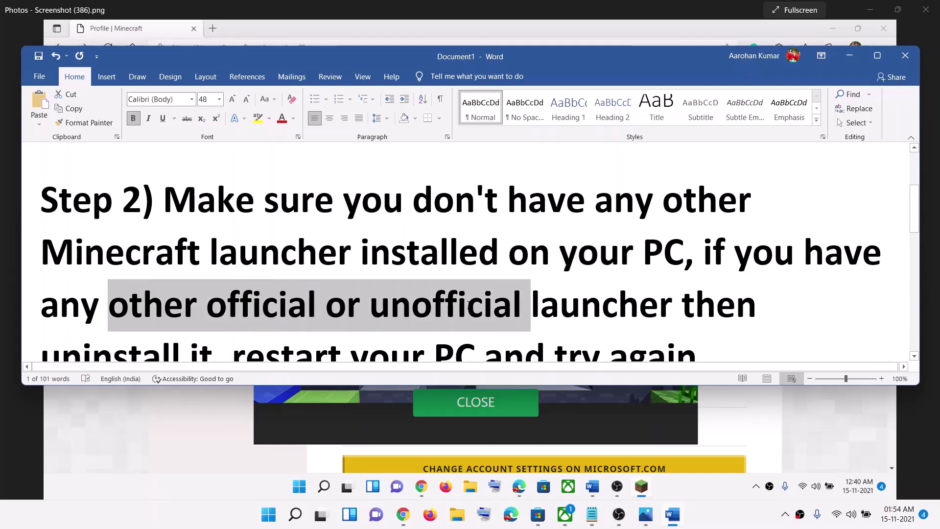
scroll(258, 313, "down", 1)
left_click_drag(260, 319, 41, 328)
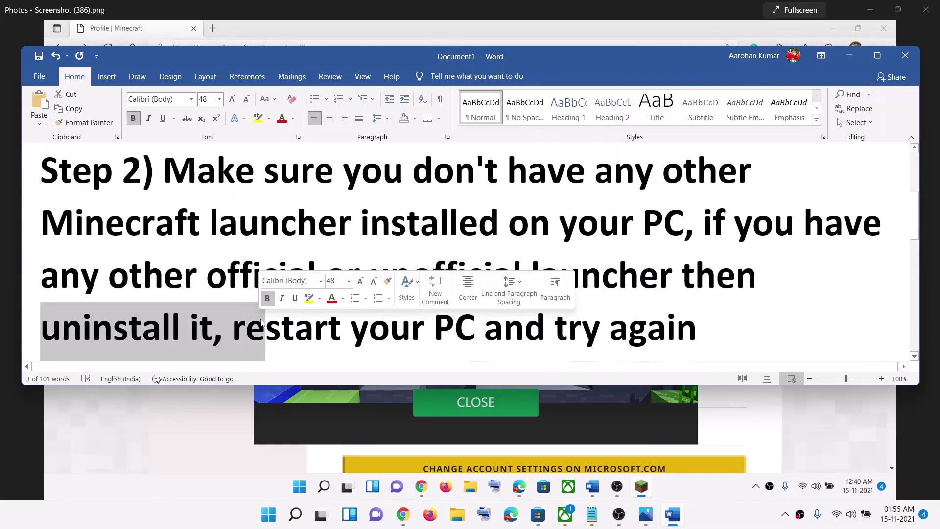
left_click(403, 514)
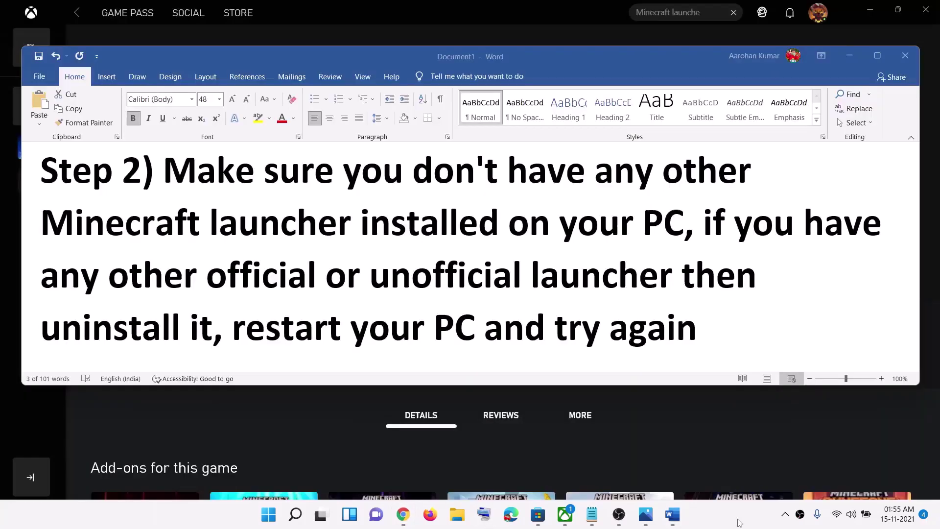
Check the Xbox app's Minecraft Launcher page, then bring up the Store's Minecraft Launcher page
left_click(712, 477)
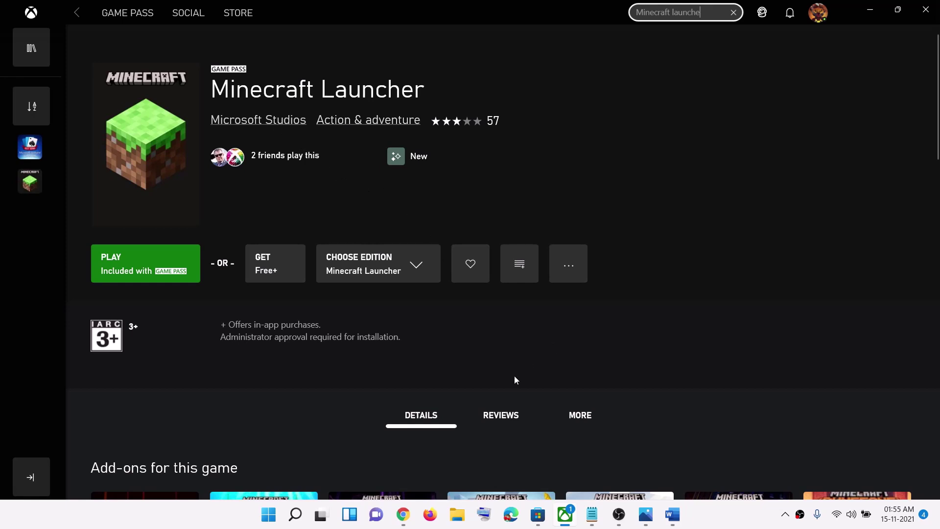
left_click(537, 517)
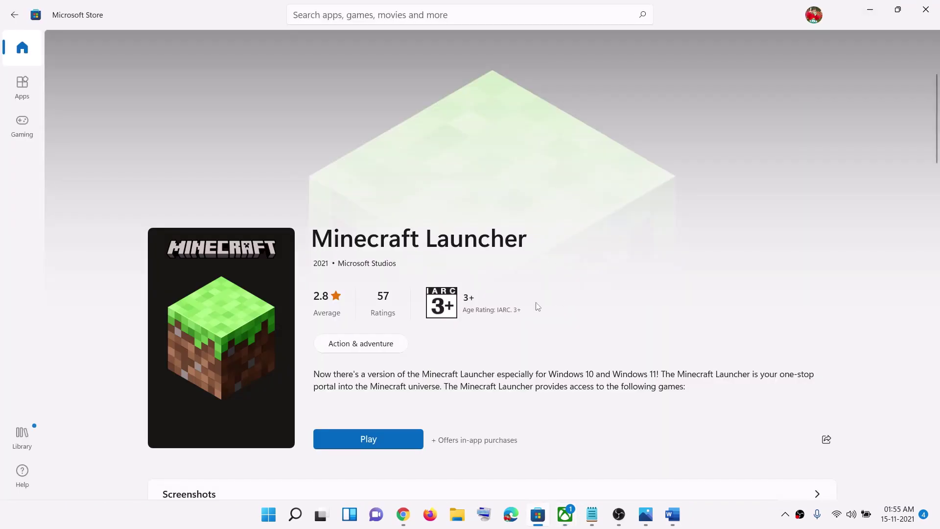
mouse_move(407, 522)
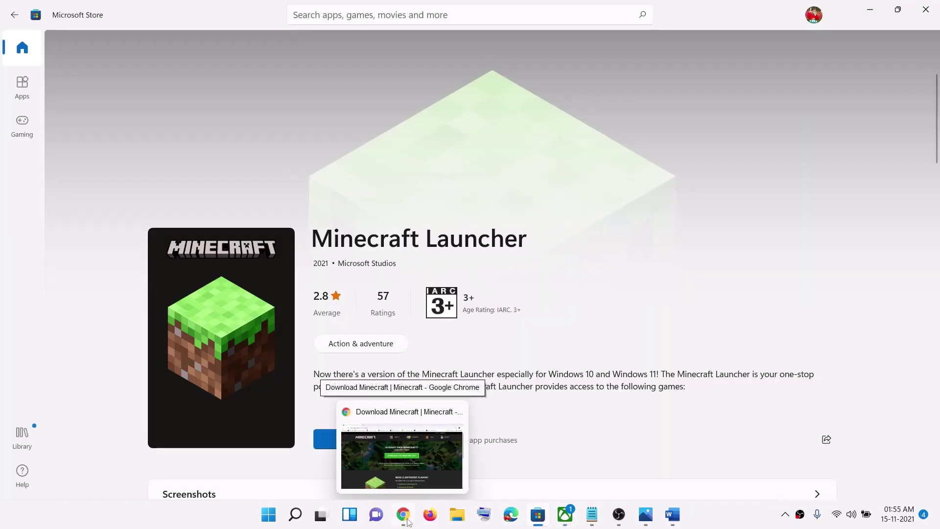
Open Apps & features in Settings by searching 'apps' from Start
left_click(269, 520)
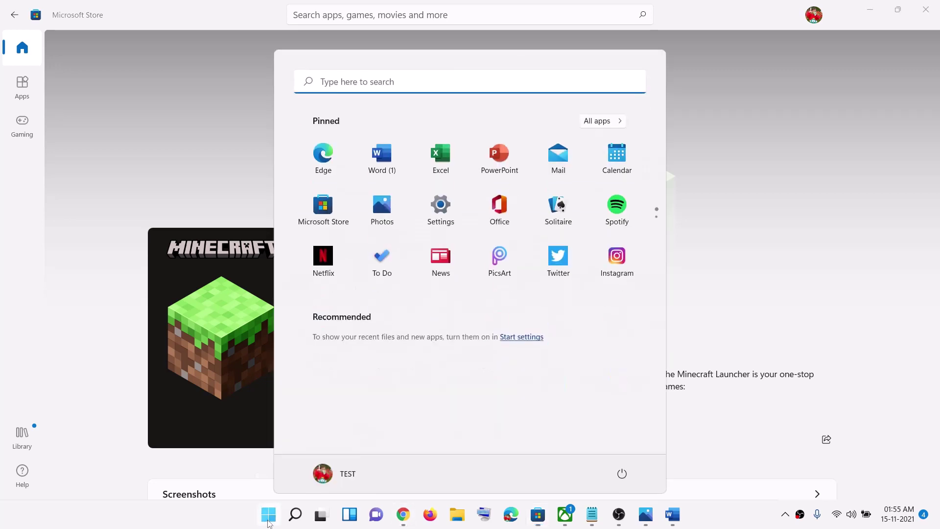
type("apps")
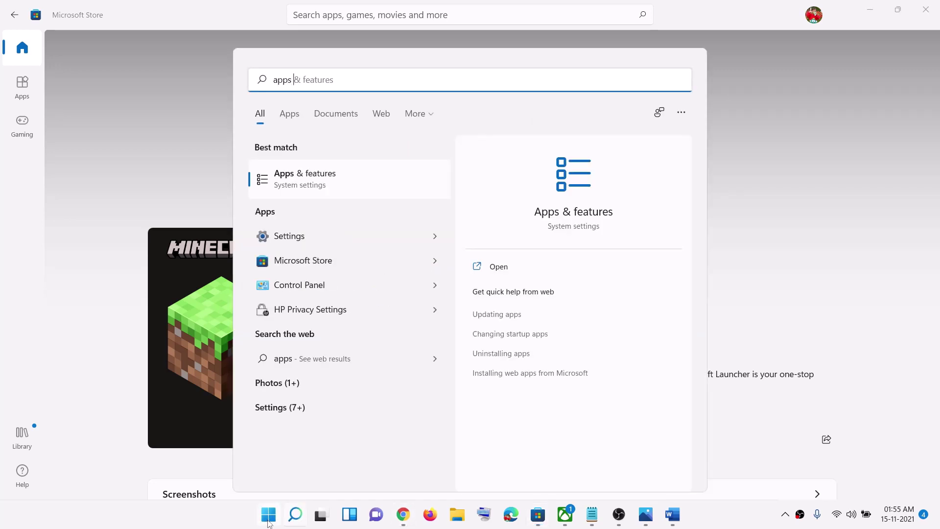
left_click(330, 184)
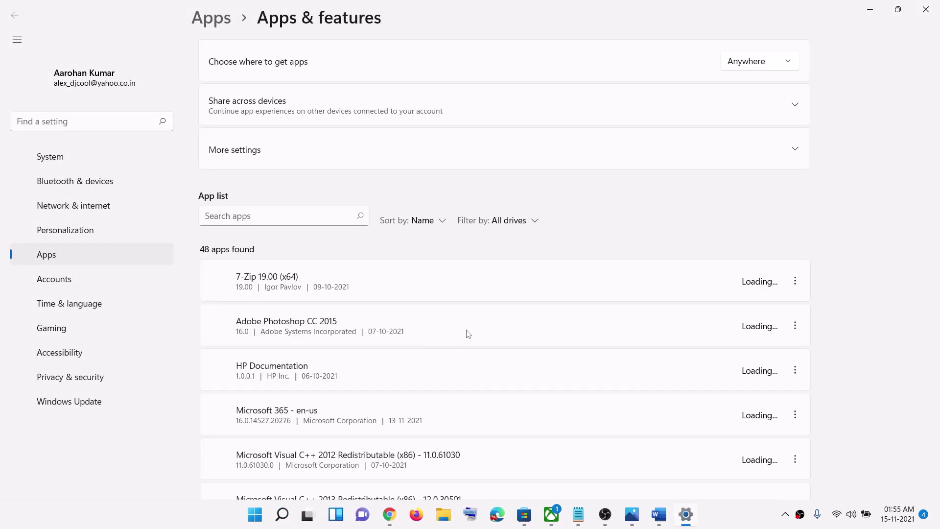
scroll(468, 334, "down", 4)
scroll(468, 334, "up", 4)
Filter installed apps for 'minecraft', check Minecraft Launcher (210 MB) options, and minimize Settings
left_click(230, 276)
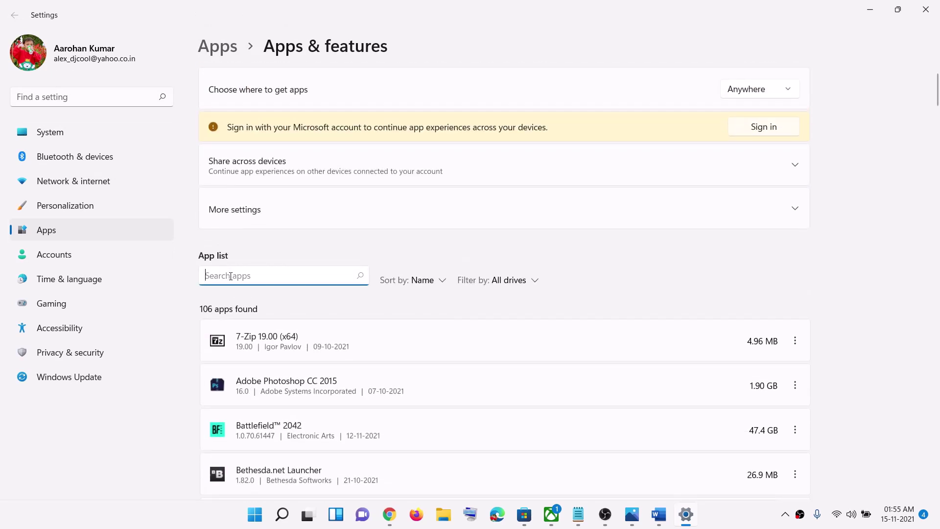
type("minecraft")
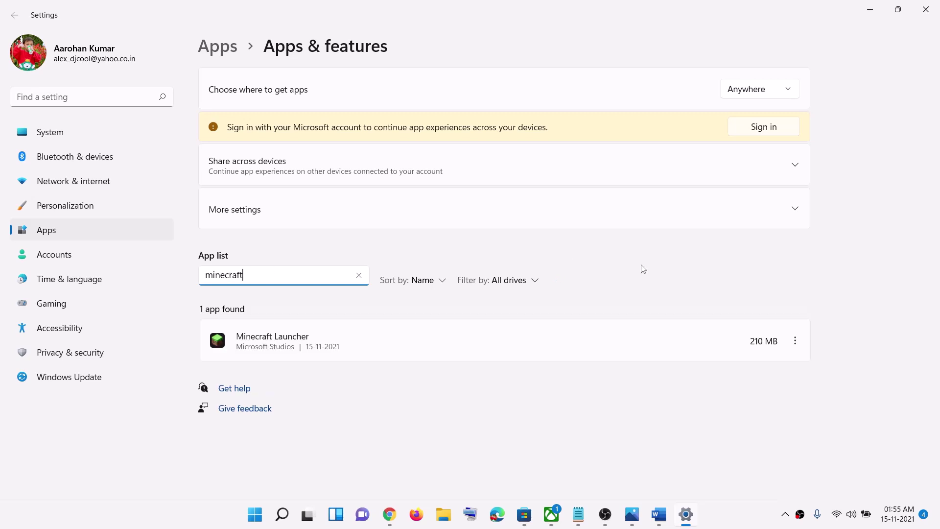
left_click(795, 341)
left_click(870, 241)
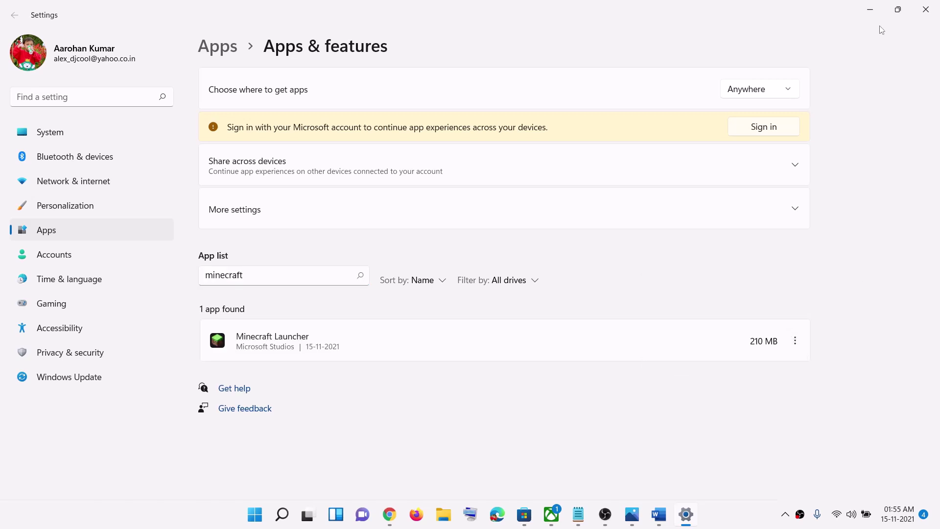
left_click(871, 9)
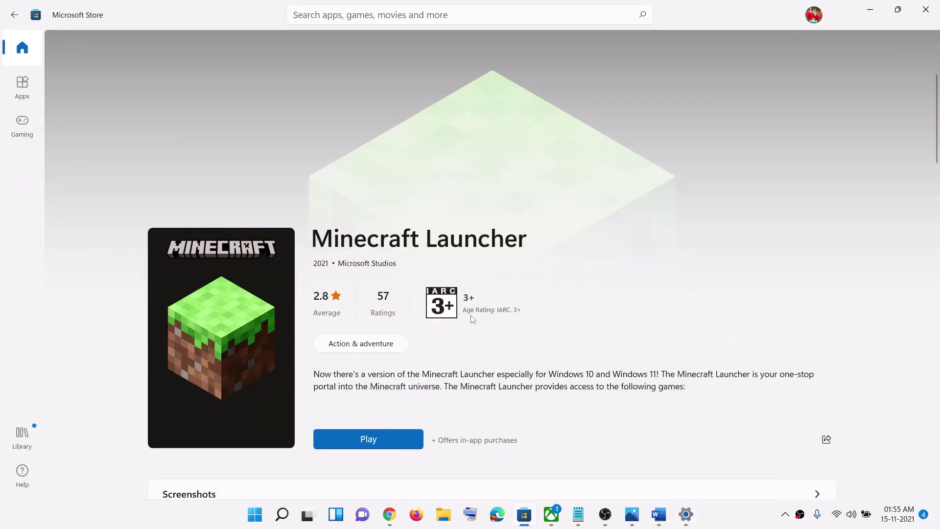
Check the Start power options again without restarting, and bring Chrome's download page forward
left_click(266, 513)
left_click(622, 471)
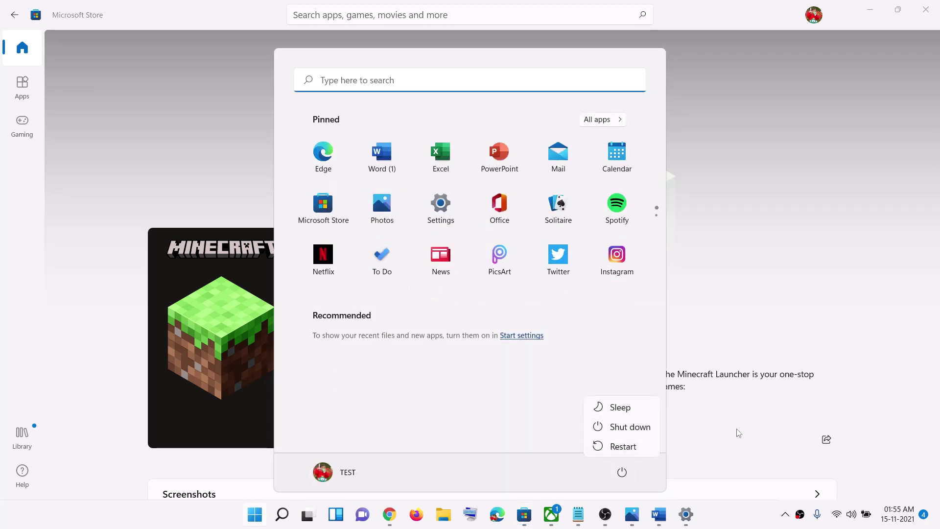
left_click(731, 319)
left_click(730, 319)
left_click(398, 513)
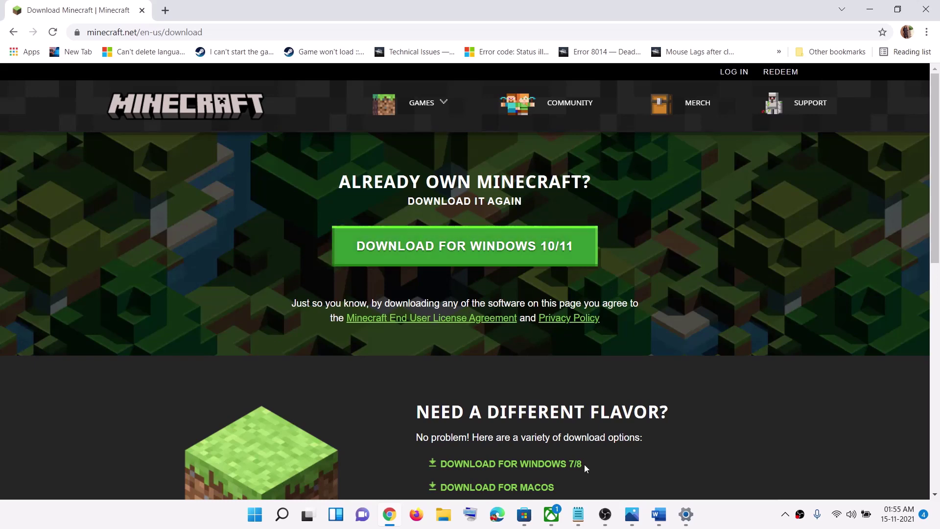
Reread and highlight Step 3 of the fix in Word, then minimize Word
mouse_move(606, 515)
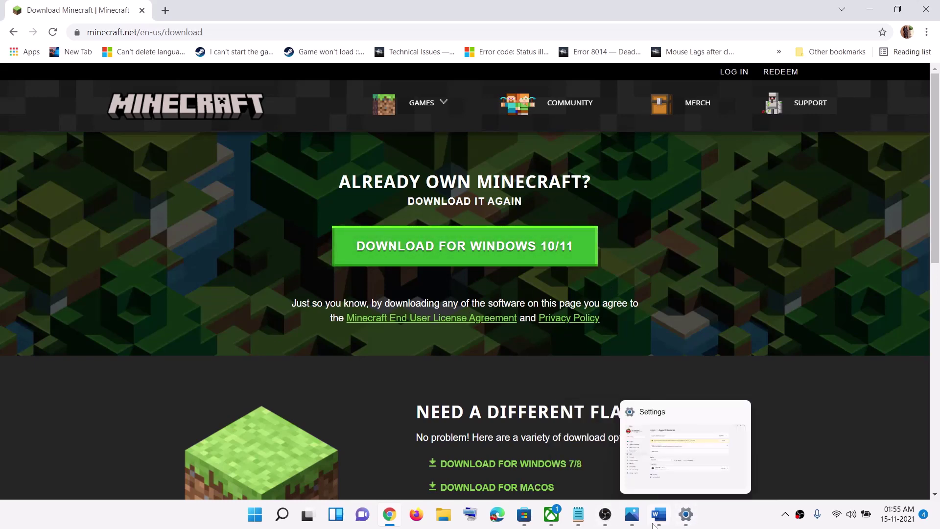
left_click(660, 514)
scroll(495, 320, "down", 2)
scroll(496, 323, "down", 3)
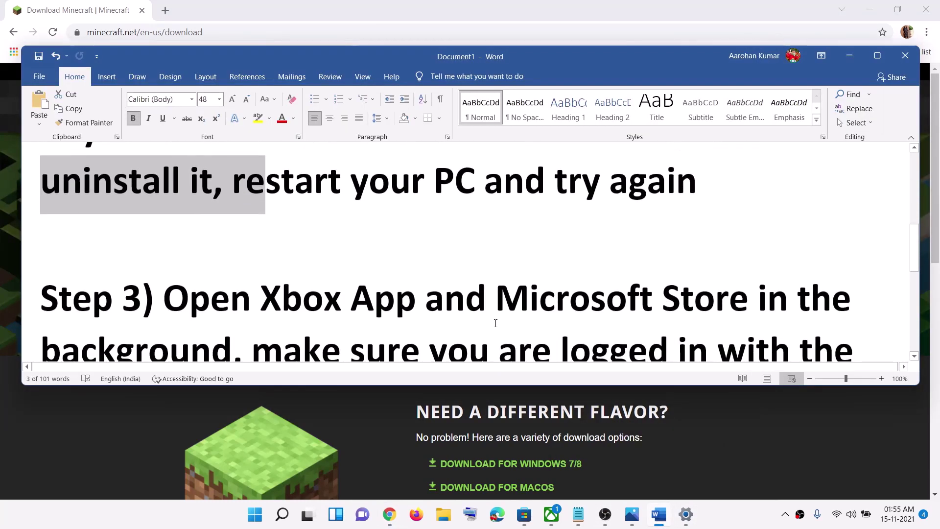
left_click_drag(164, 240, 757, 238)
left_click_drag(42, 293, 267, 292)
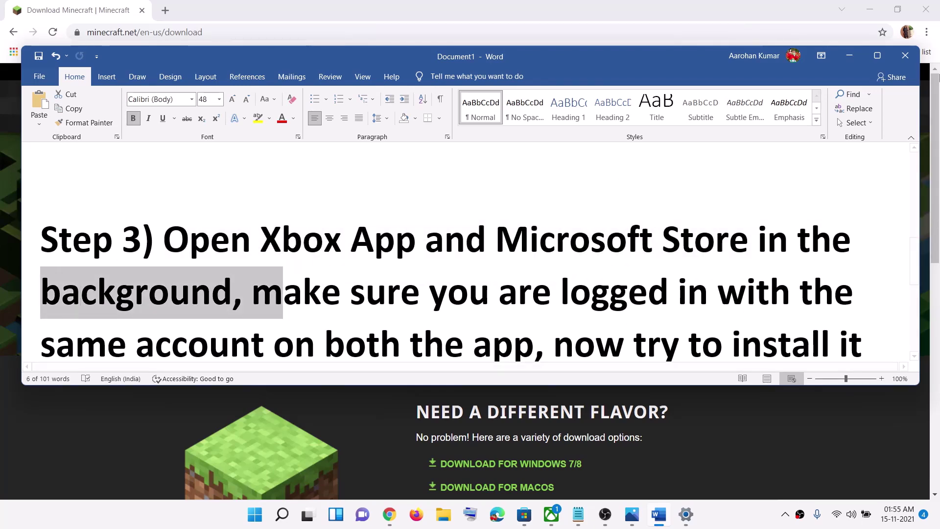
left_click(844, 61)
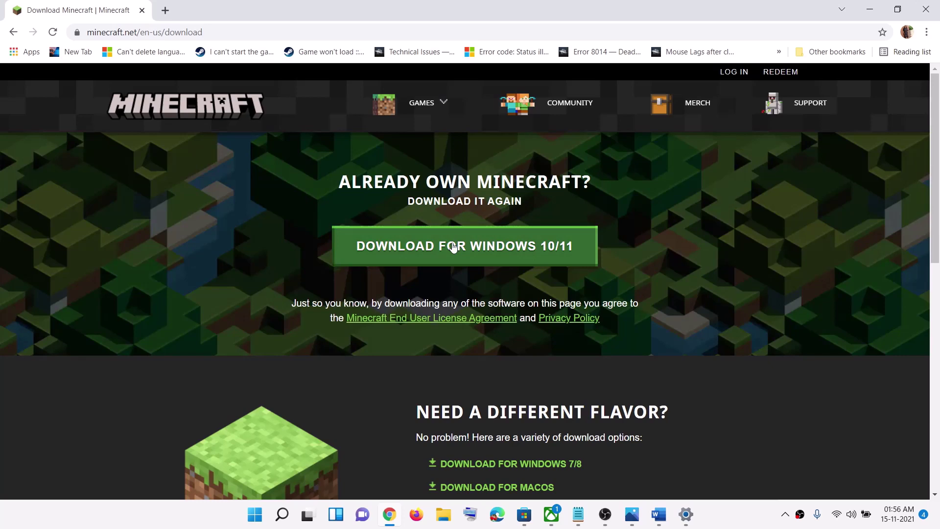
Download and keep the Windows 10/11 MinecraftInstaller file, then switch to the Xbox app
left_click(486, 255)
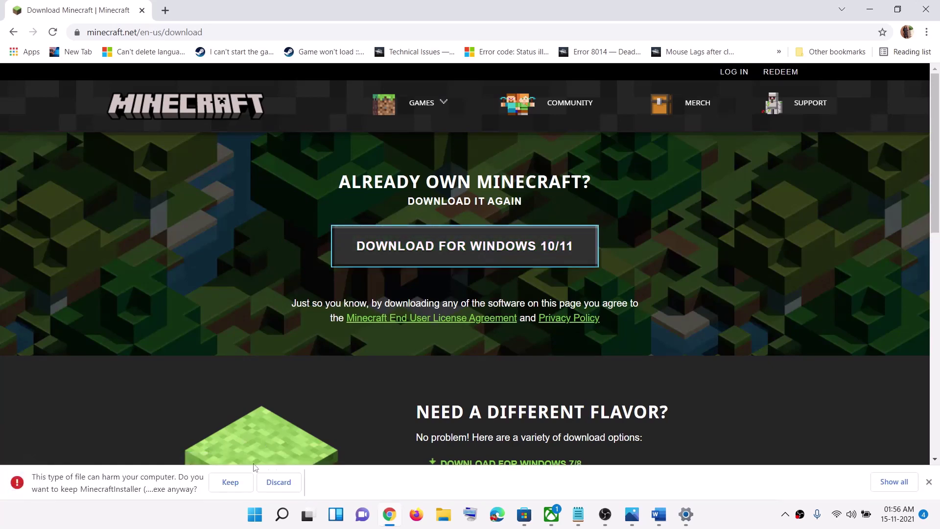
left_click(230, 481)
left_click(551, 514)
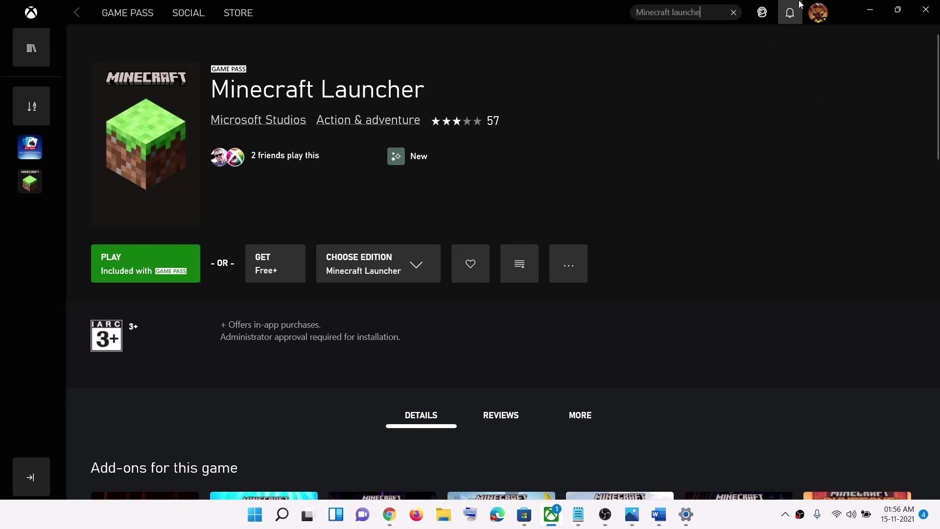
Compare the signed-in accounts in the Xbox app and Microsoft Store, then return to Chrome
left_click(825, 13)
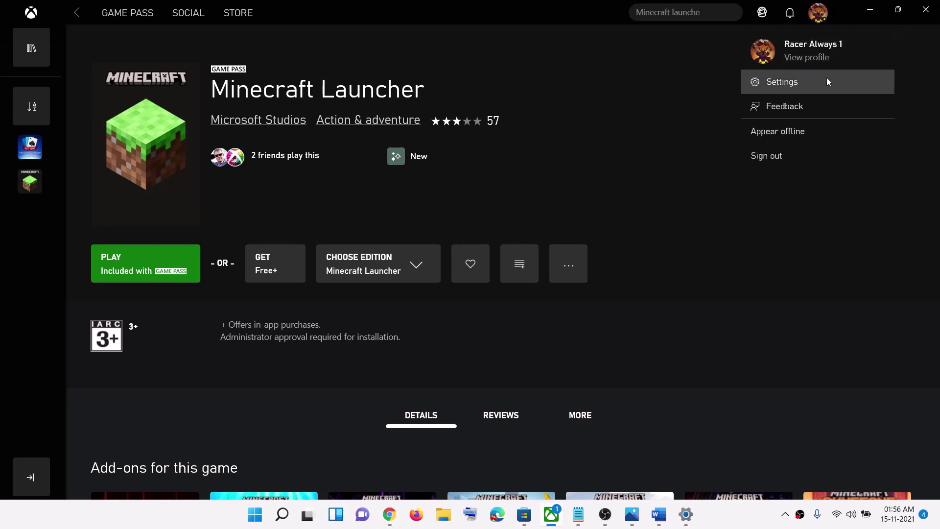
left_click(685, 287)
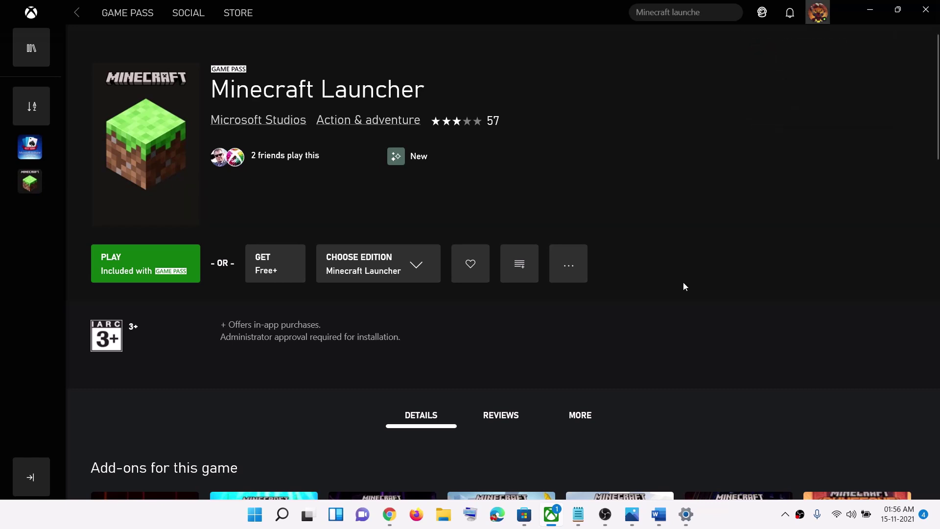
left_click(525, 520)
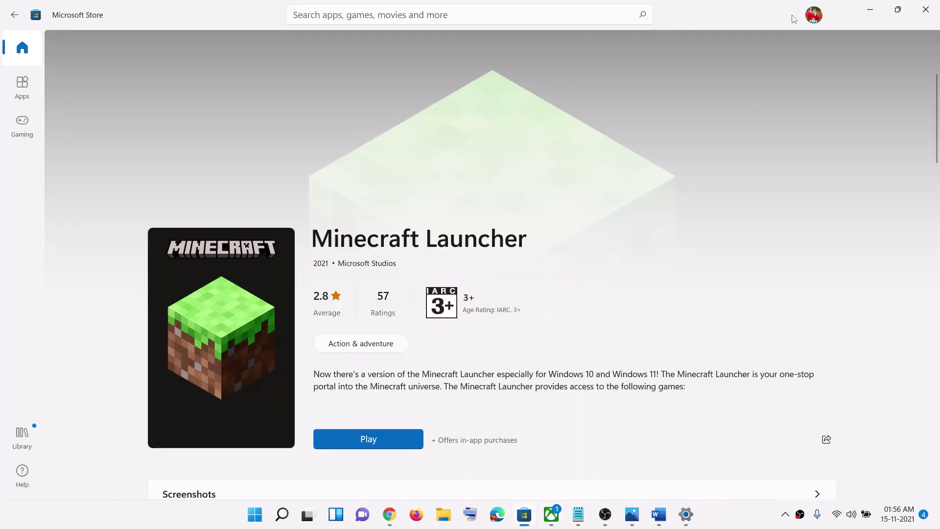
left_click(814, 15)
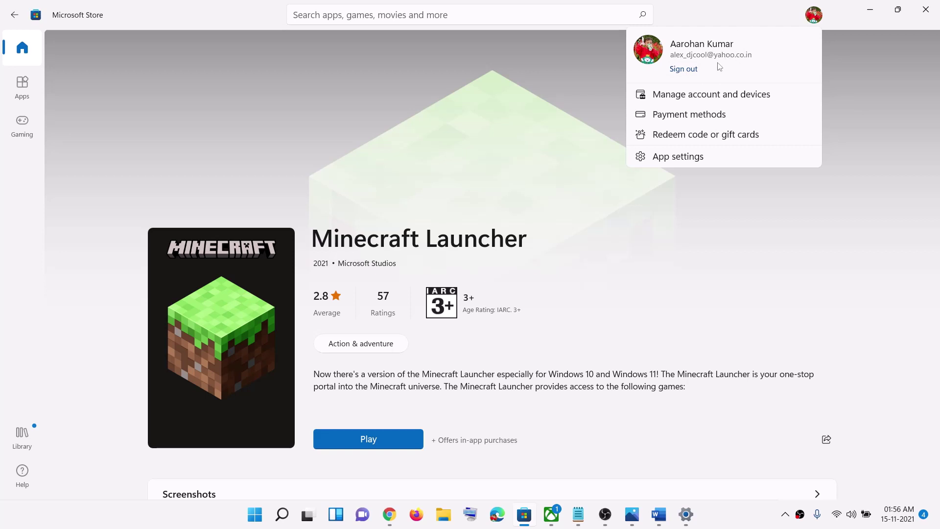
left_click(552, 517)
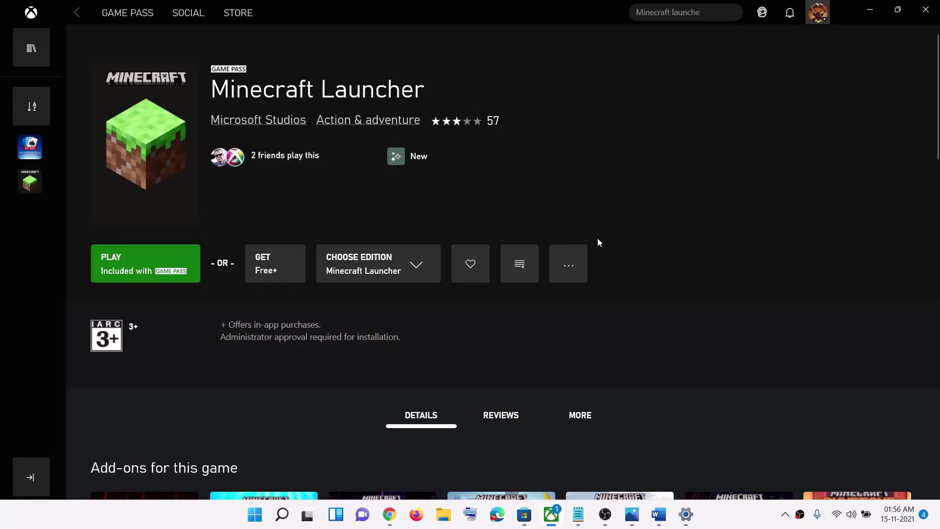
left_click(875, 18)
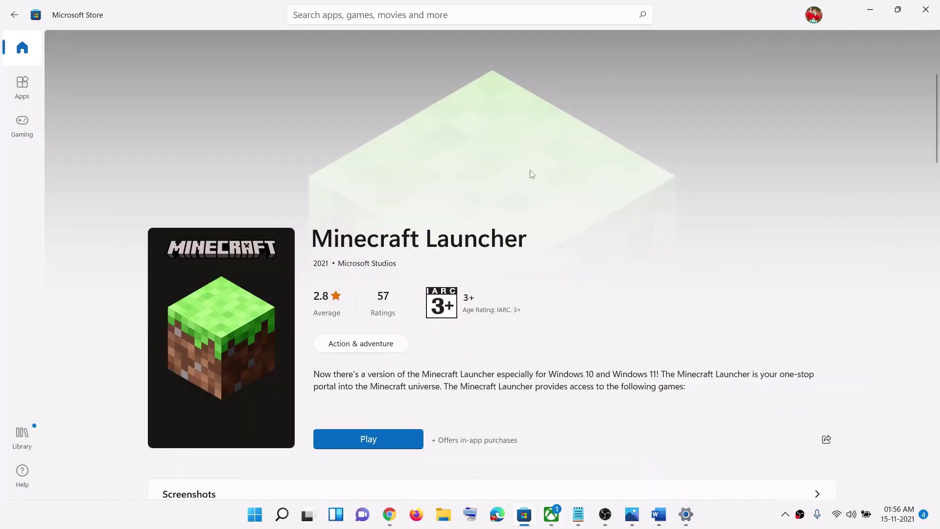
left_click(390, 516)
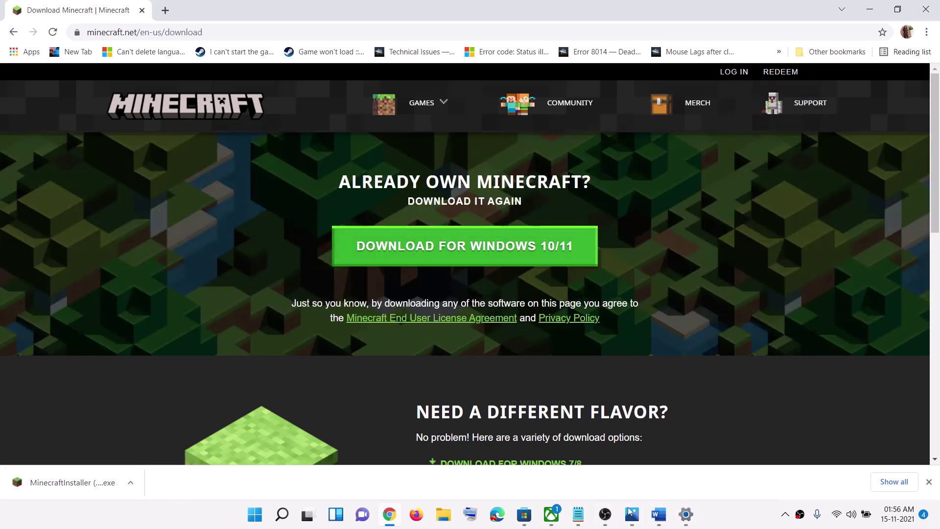
left_click(665, 523)
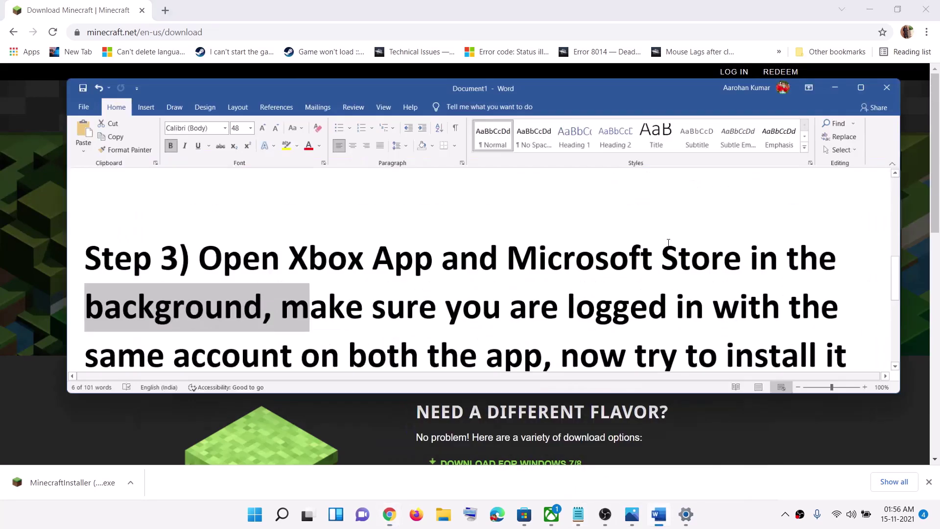
scroll(496, 283, "down", 2)
scroll(496, 281, "down", 5)
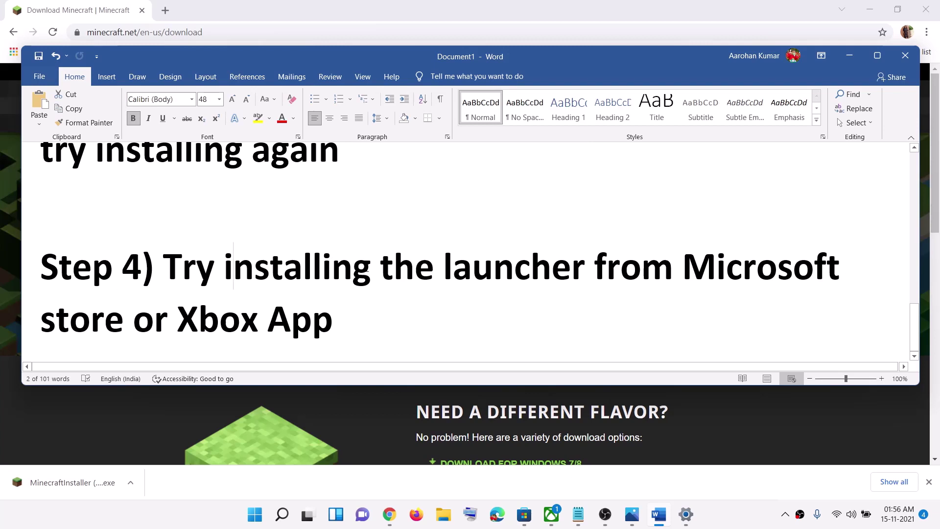
left_click_drag(260, 241, 653, 302)
left_click(357, 328)
left_click_drag(357, 328, 254, 287)
key("alt+Tab")
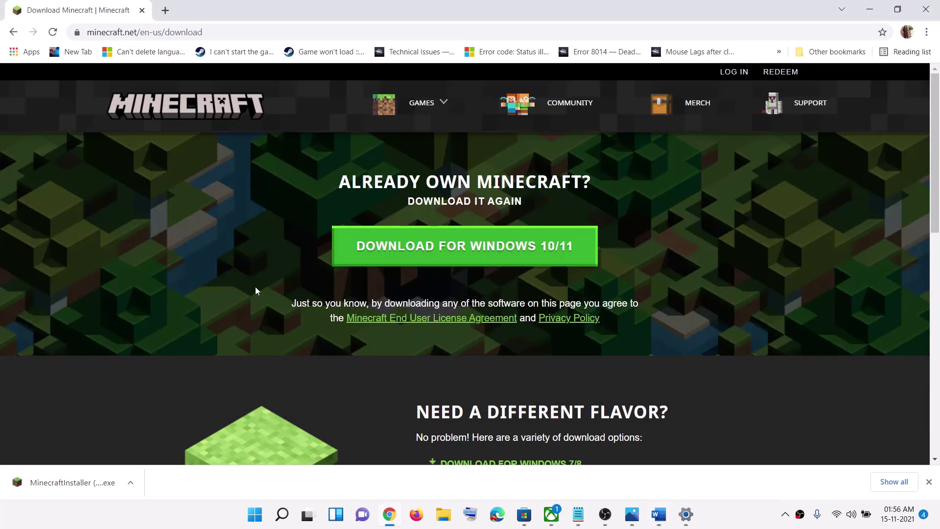
Reopen Minecraft Launcher in the Store via a 'minecraft l' search, then view it in Xbox
left_click(474, 245)
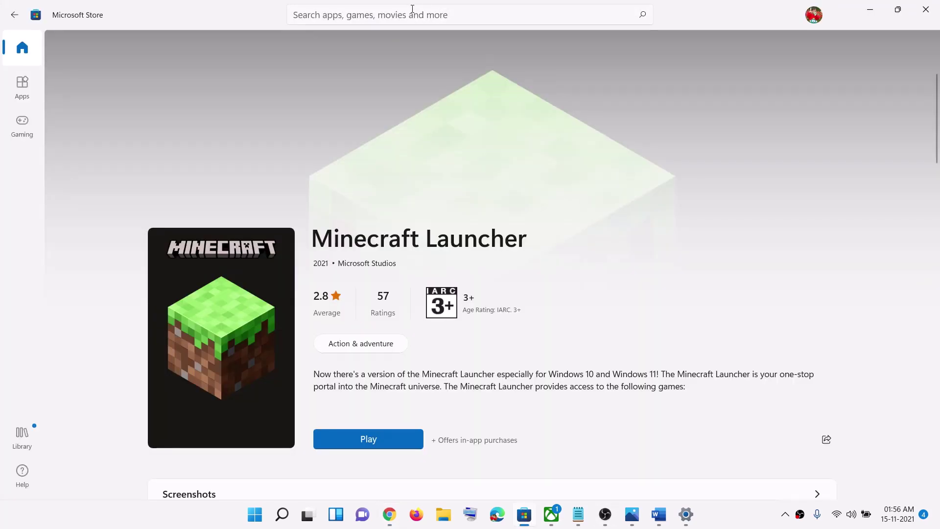
left_click(358, 13)
type("minecra")
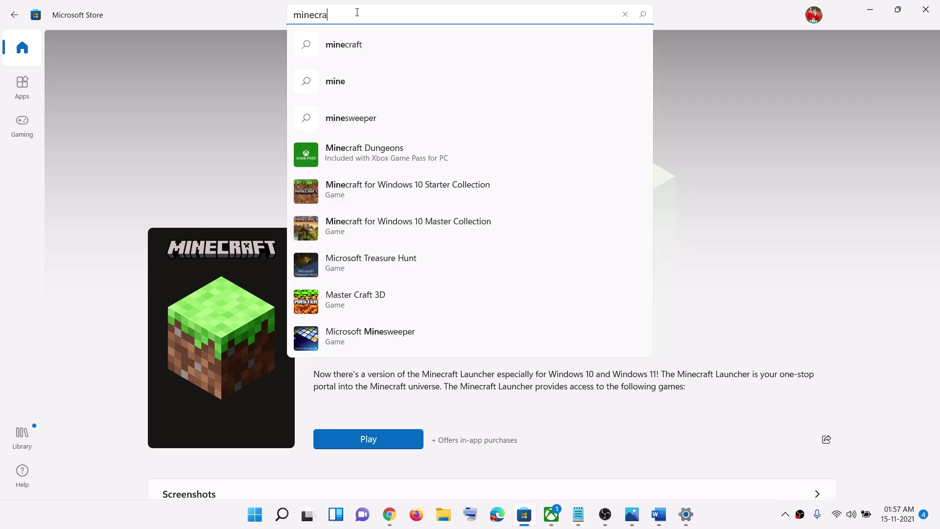
type("ft l")
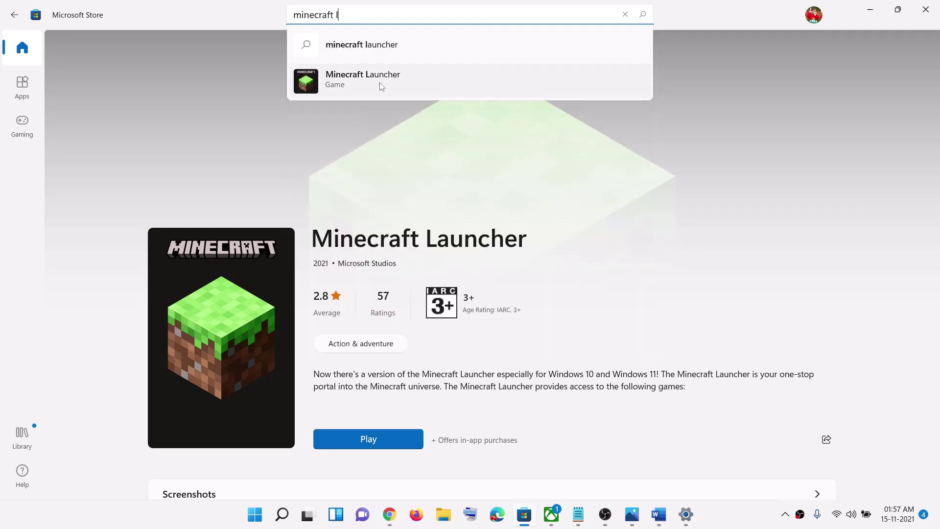
left_click(380, 85)
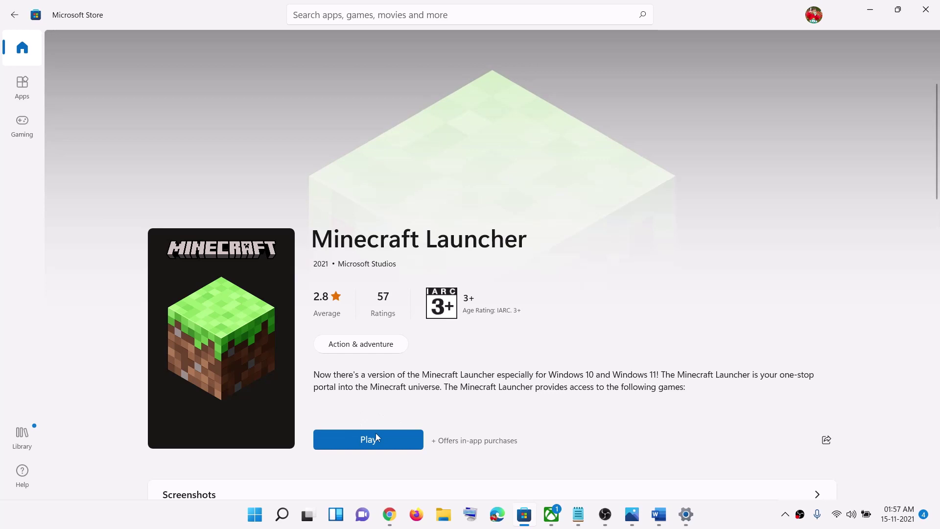
left_click(548, 519)
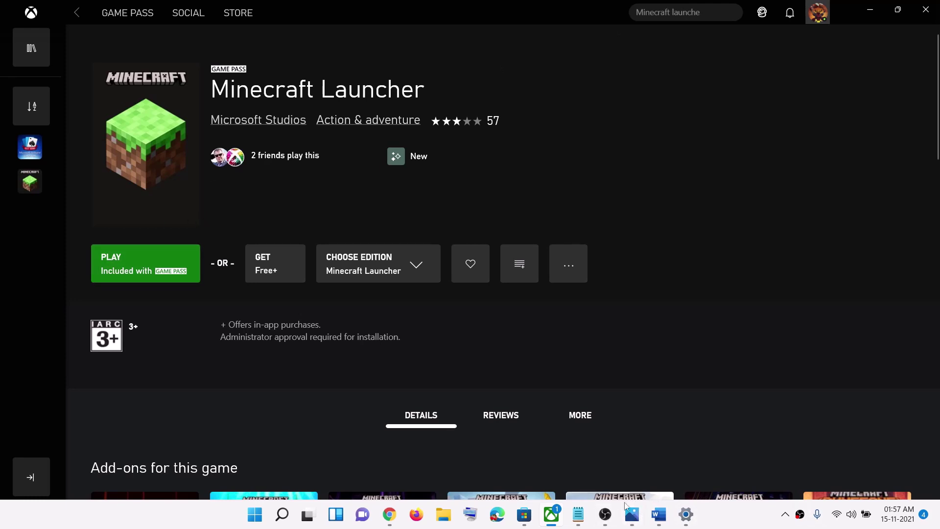
mouse_move(558, 512)
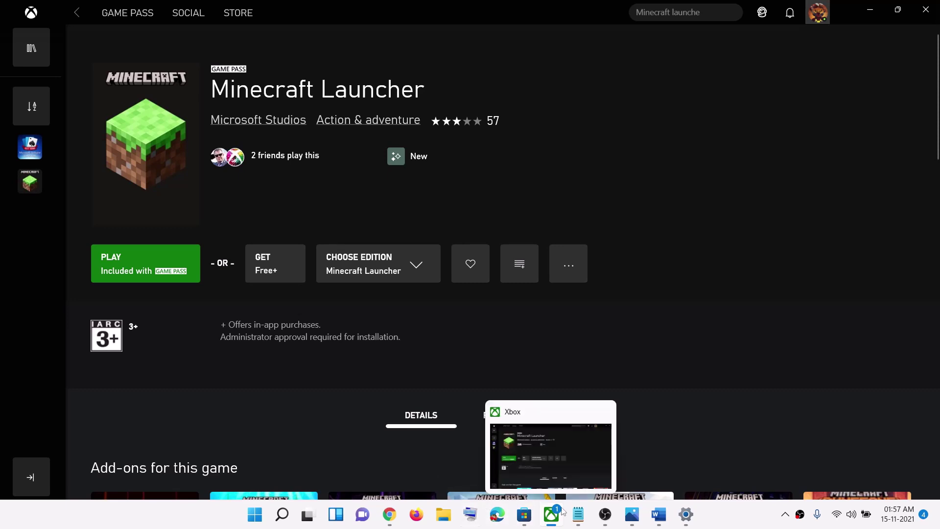